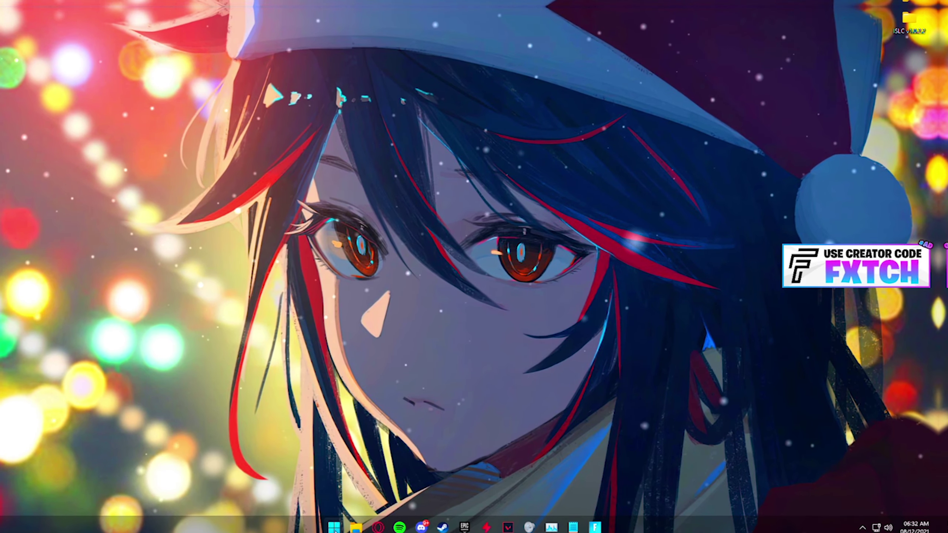
- Search 'nvid' in Start, then open the NVIDIA tray icon's context menu from hidden icons
click(333, 527)
text(nvid)
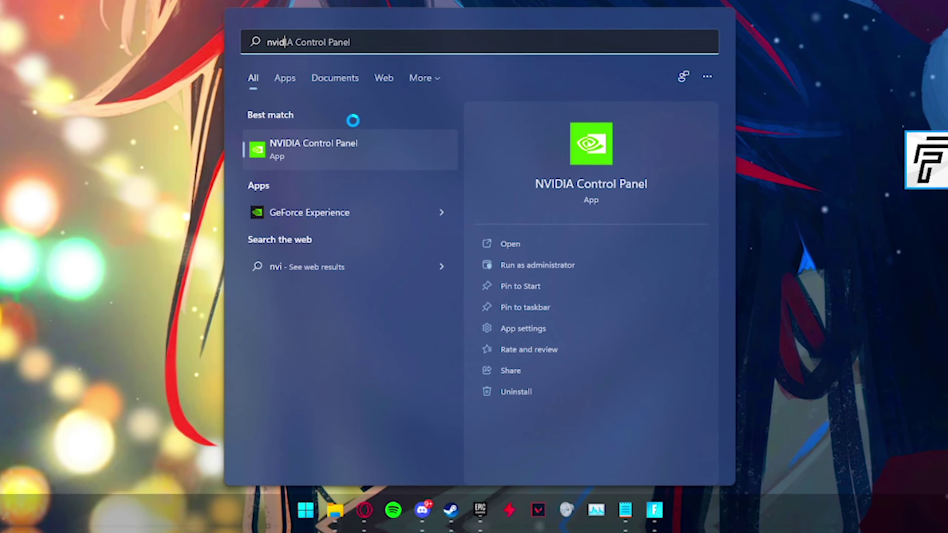
key(Right)
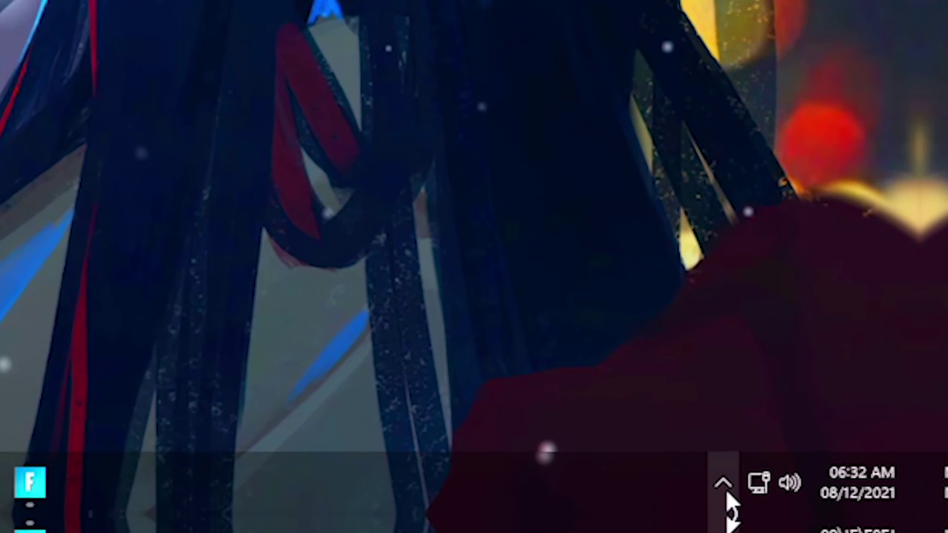
click(726, 487)
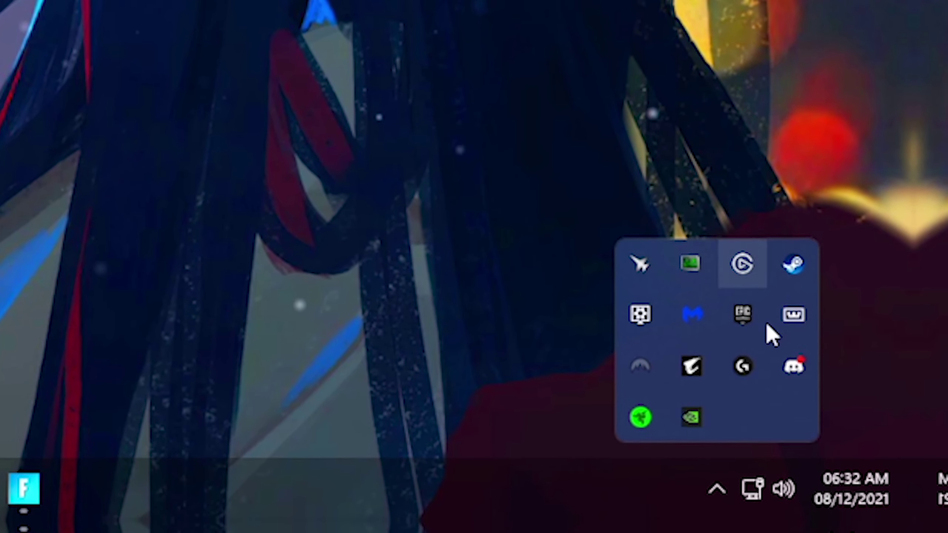
right_click(691, 417)
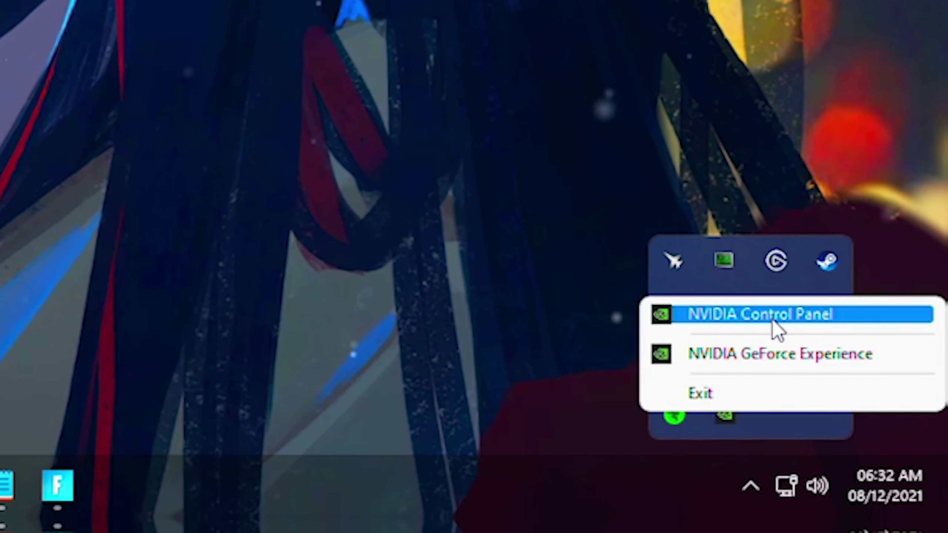
- Launch NVIDIA Control Panel, briefly searching 'store' in Start before returning to it
click(776, 331)
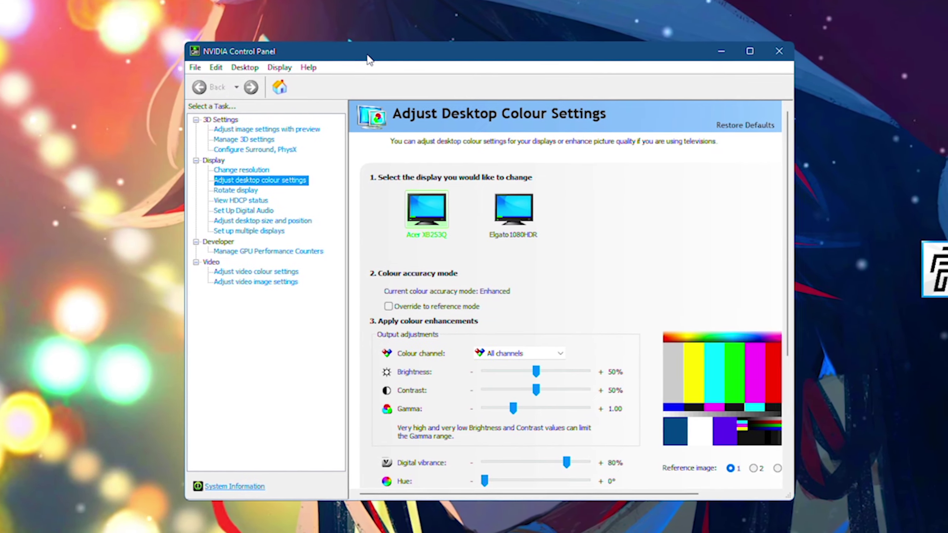
key(super)
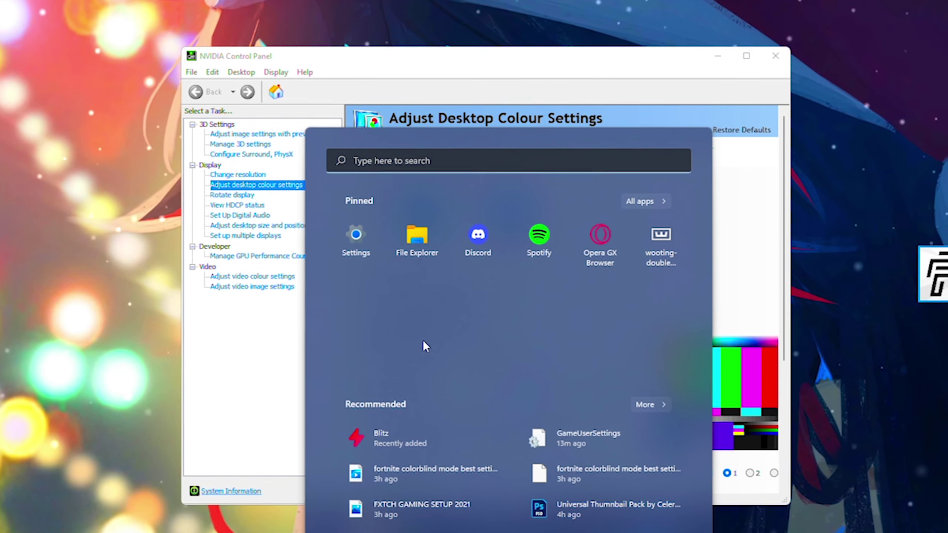
text(store)
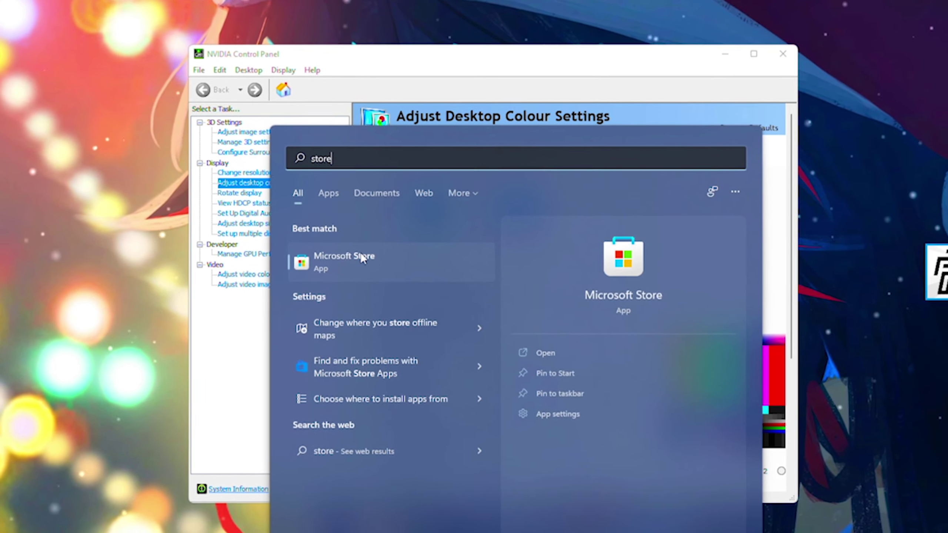
click(346, 258)
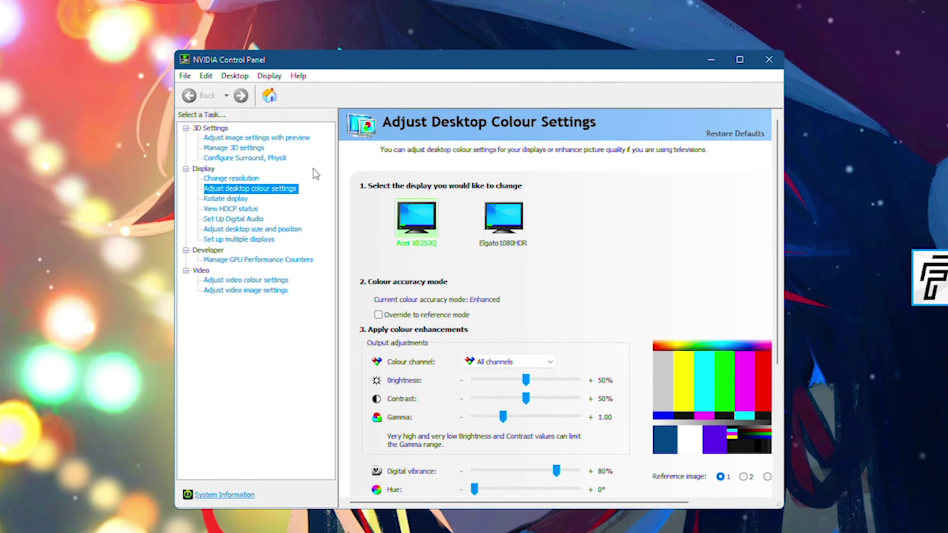
- On Adjust image settings with preview, select 'Use the advanced 3D image settings'
click(238, 138)
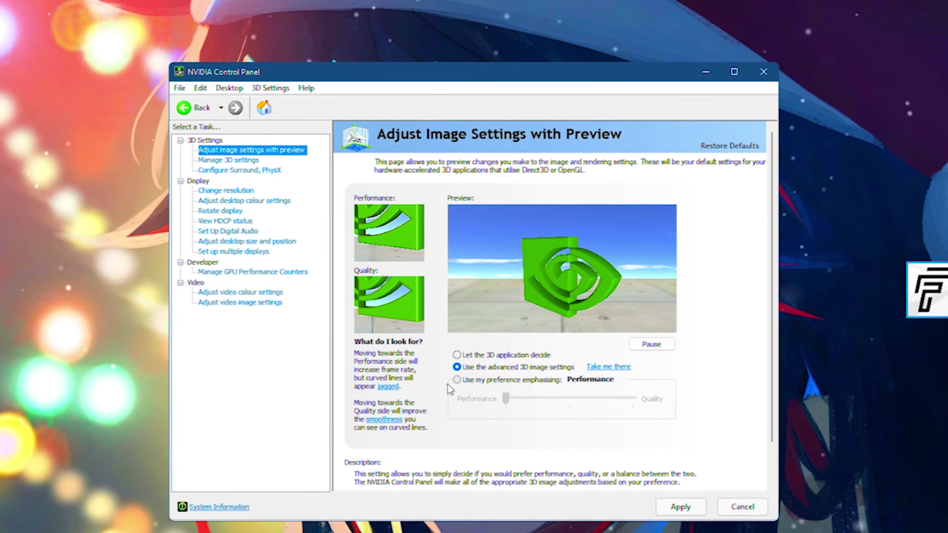
click(457, 379)
drag(506, 398, 488, 369)
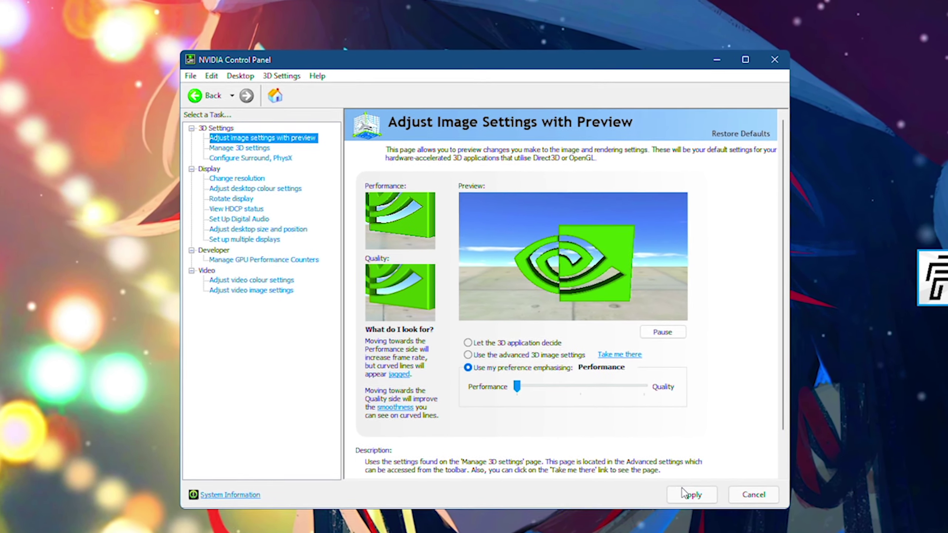
click(513, 356)
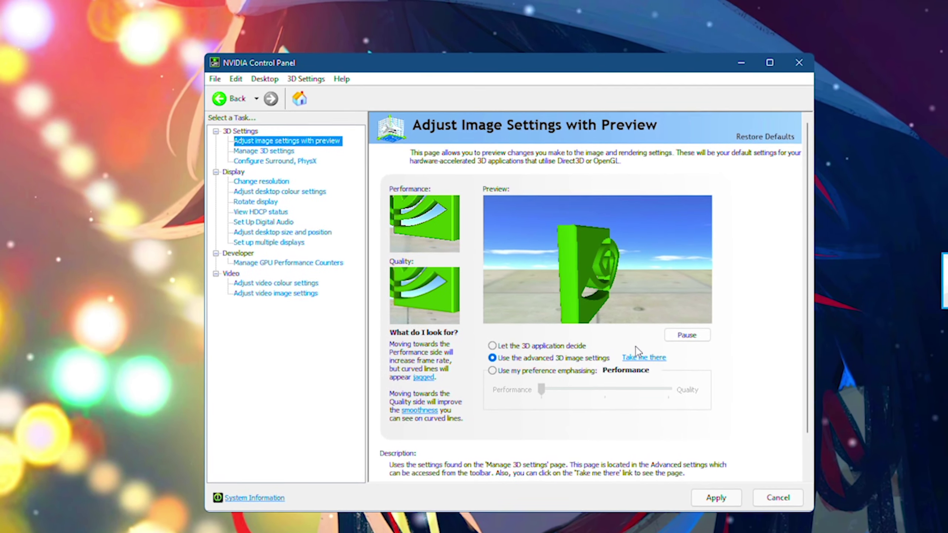
- In Manage 3D settings Global Settings, choose a Low Latency Mode value
click(237, 151)
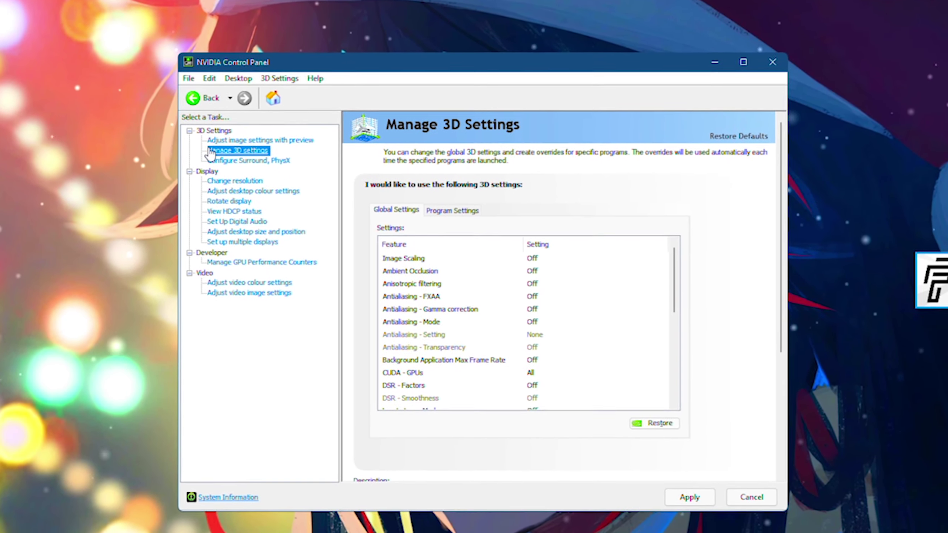
scroll(633, 322, down, 7)
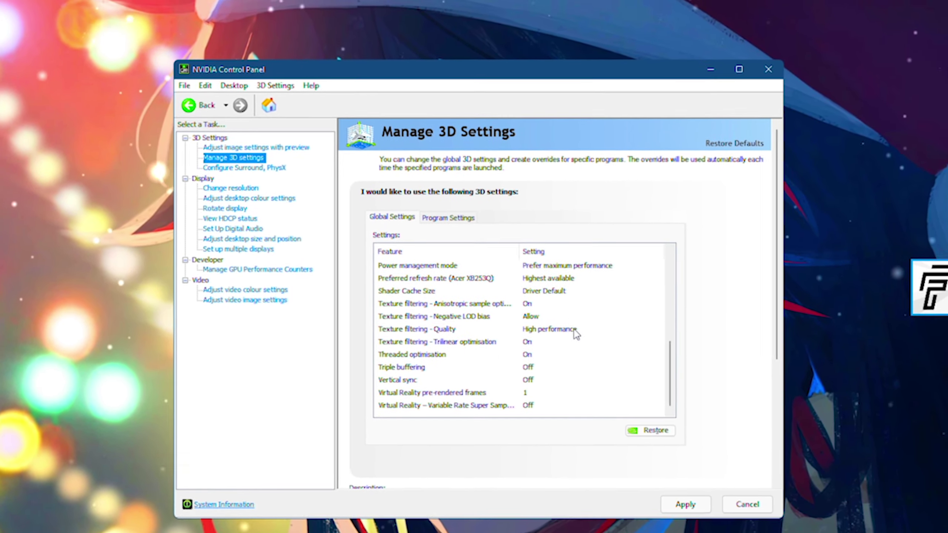
scroll(567, 367, up, 7)
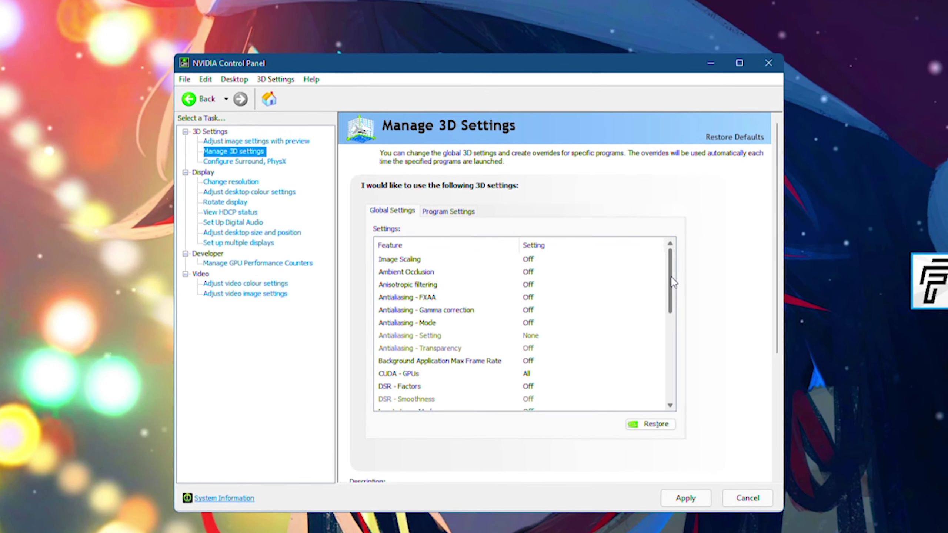
scroll(670, 278, down, 1)
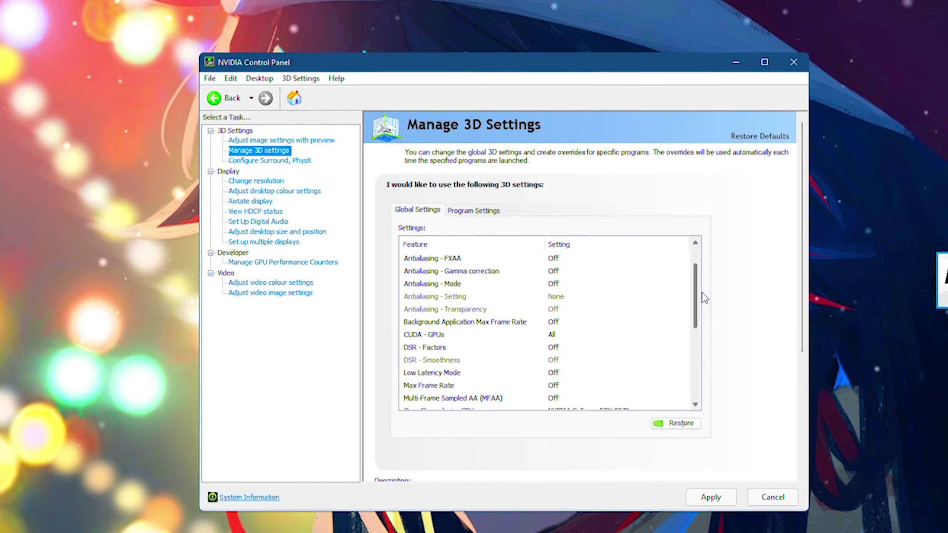
scroll(697, 301, down, 5)
click(558, 314)
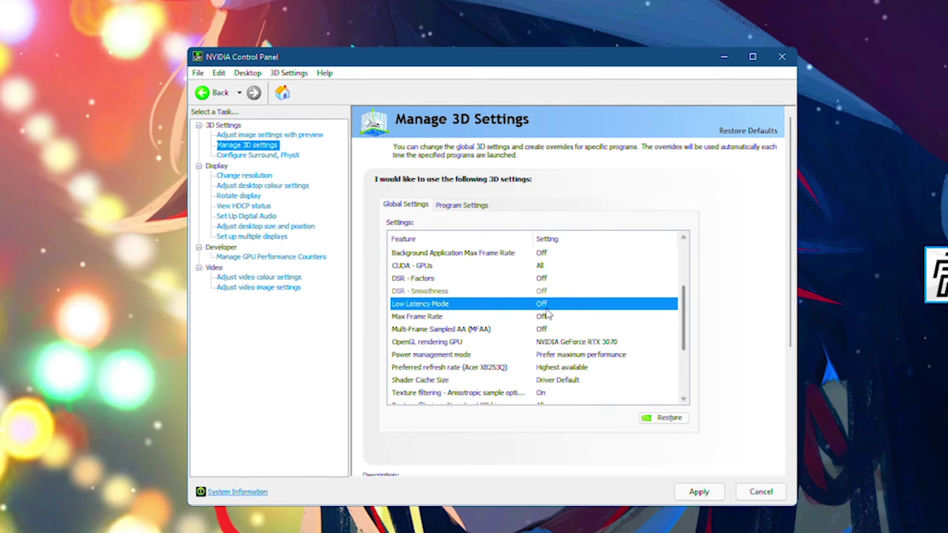
click(552, 301)
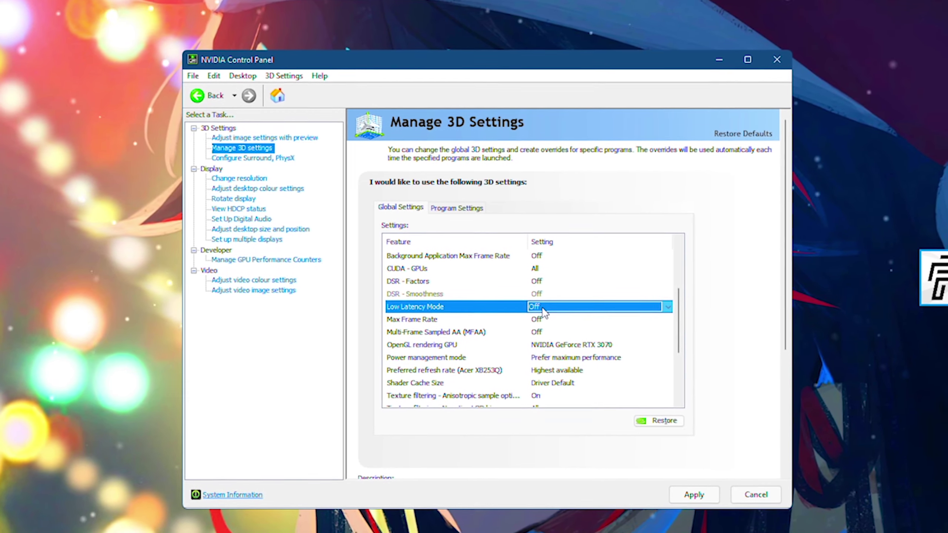
click(554, 313)
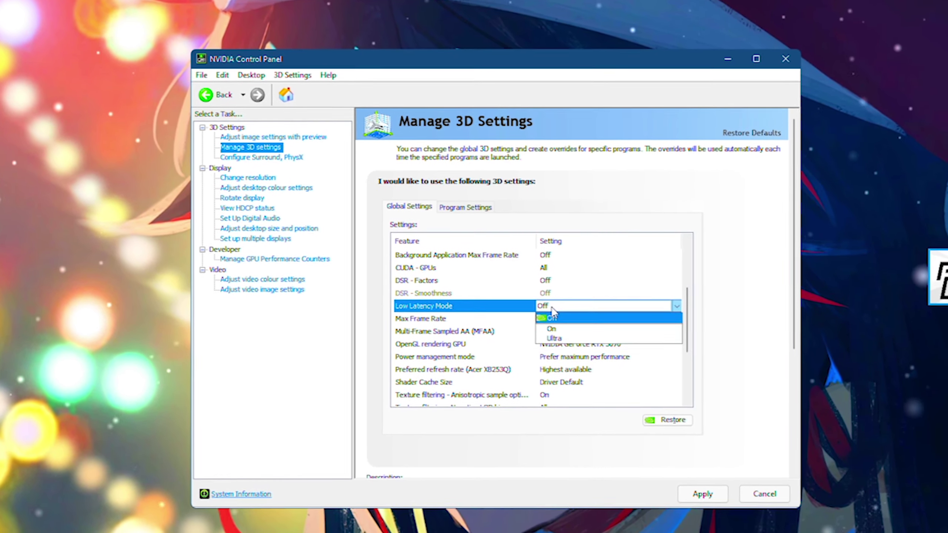
click(550, 311)
click(553, 311)
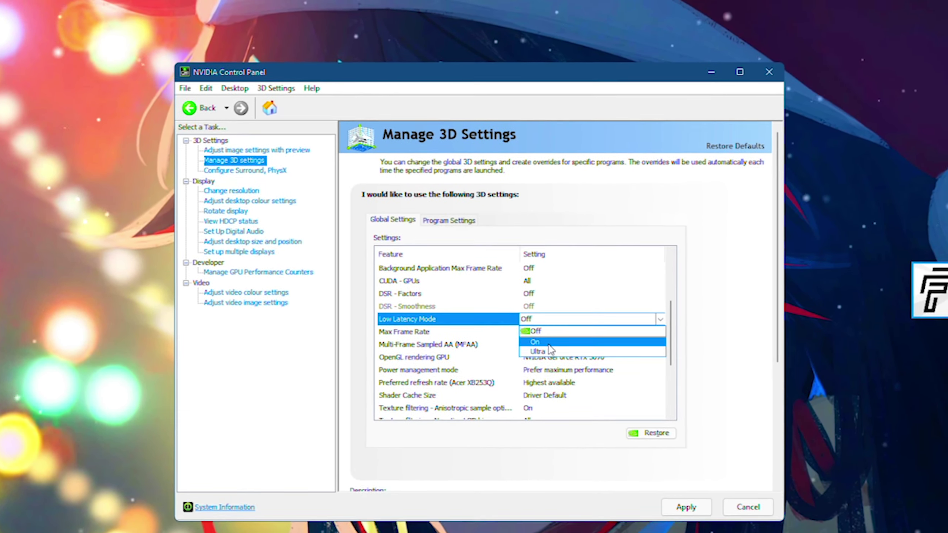
- Set Threaded optimisation to On
click(550, 347)
scroll(522, 374, down, 3)
click(660, 357)
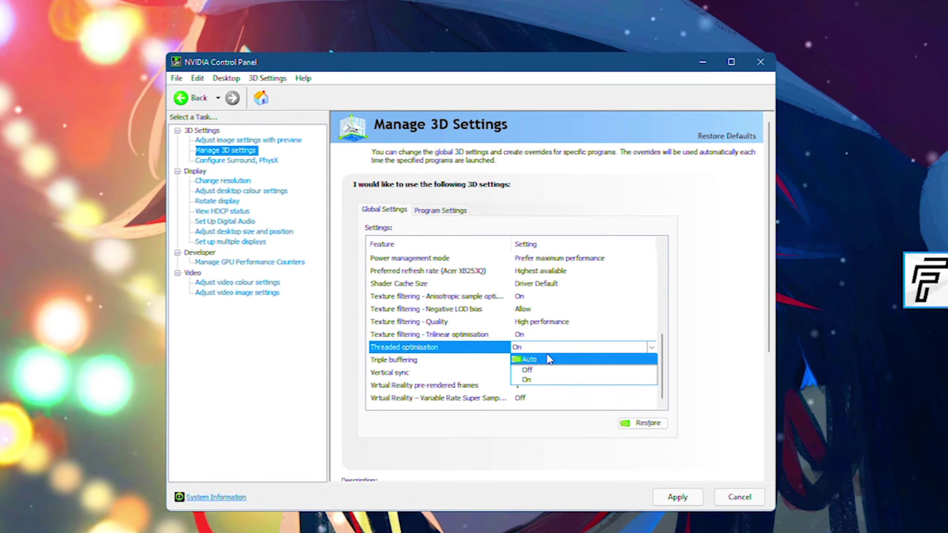
click(546, 352)
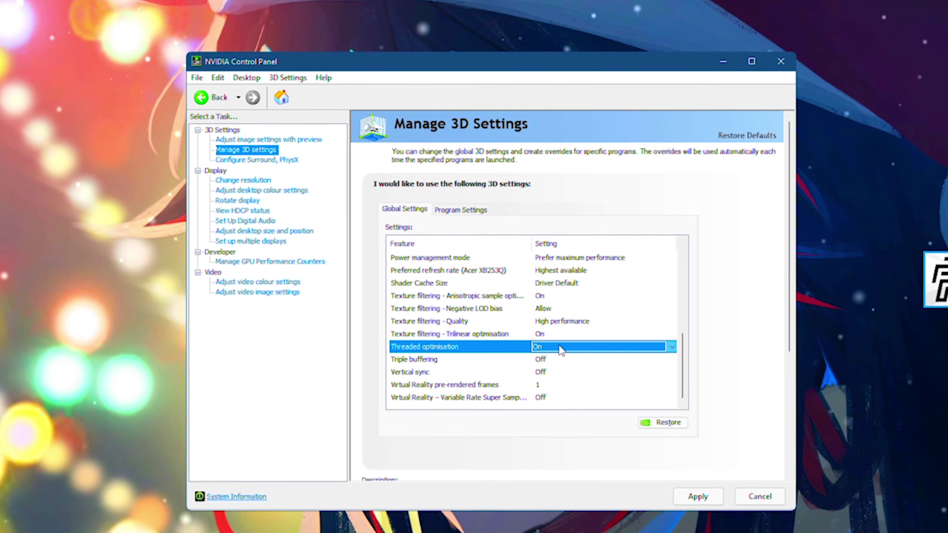
- Open Task Manager via a 'task' search and check the CPU performance details
key(super+s)
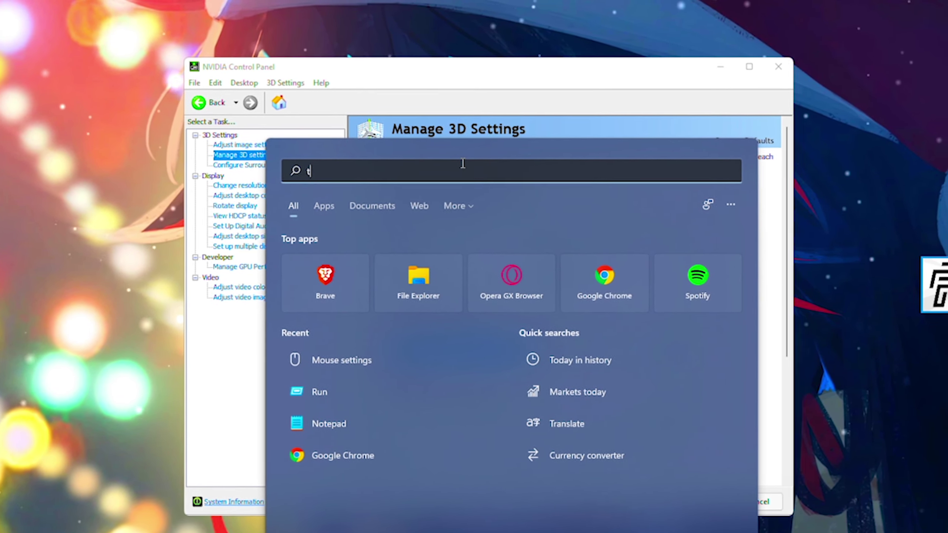
text(task)
click(320, 263)
click(249, 125)
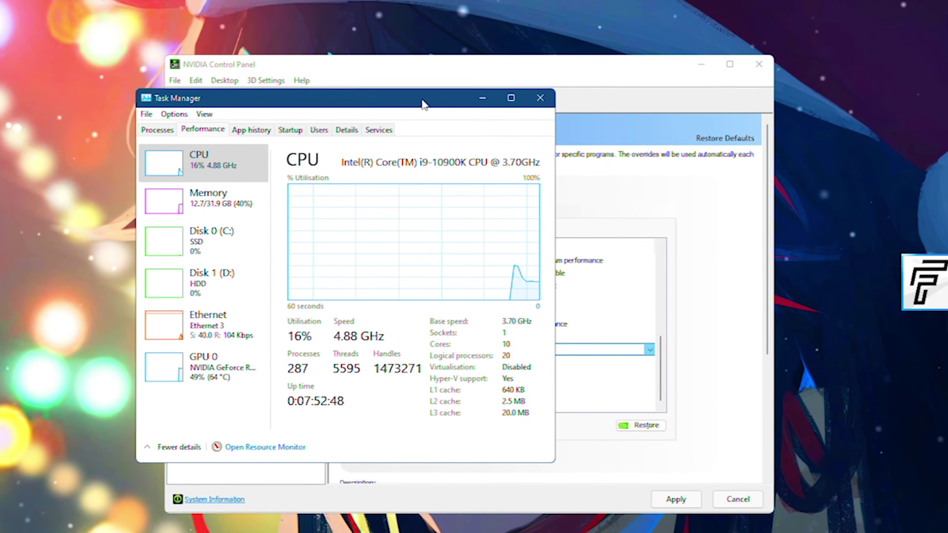
drag(425, 93, 370, 86)
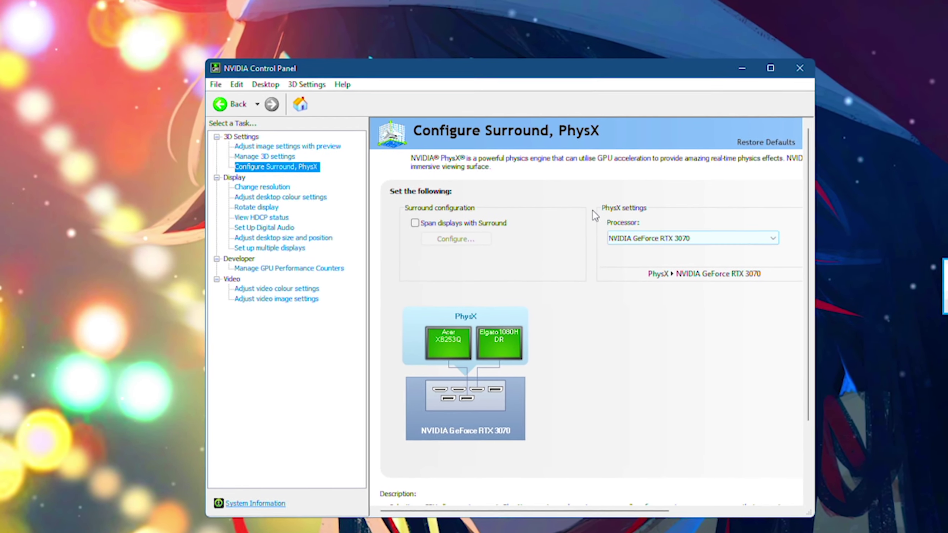
- Keep PhysX on the RTX 3070 and confirm 1920 × 1080 at 240Hz in Change resolution
click(720, 237)
click(656, 262)
click(245, 190)
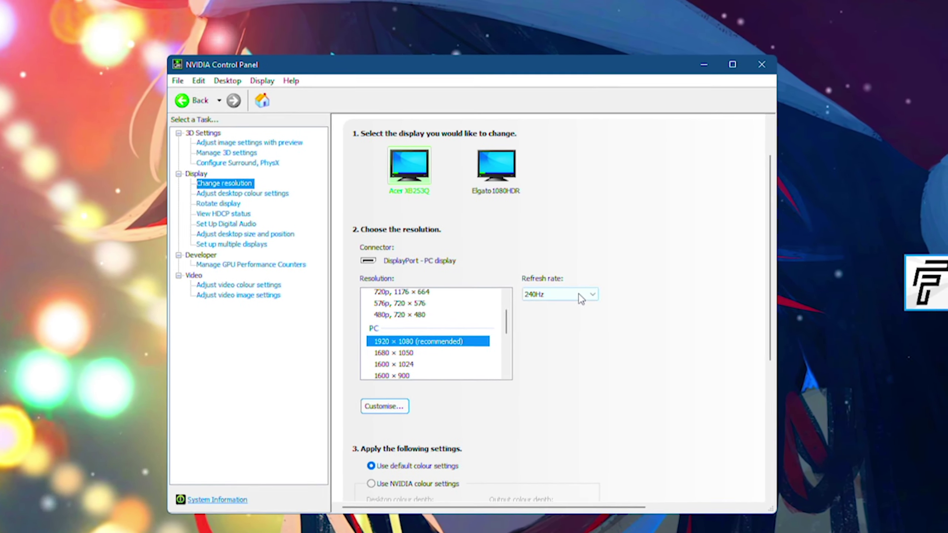
scroll(606, 324, down, 5)
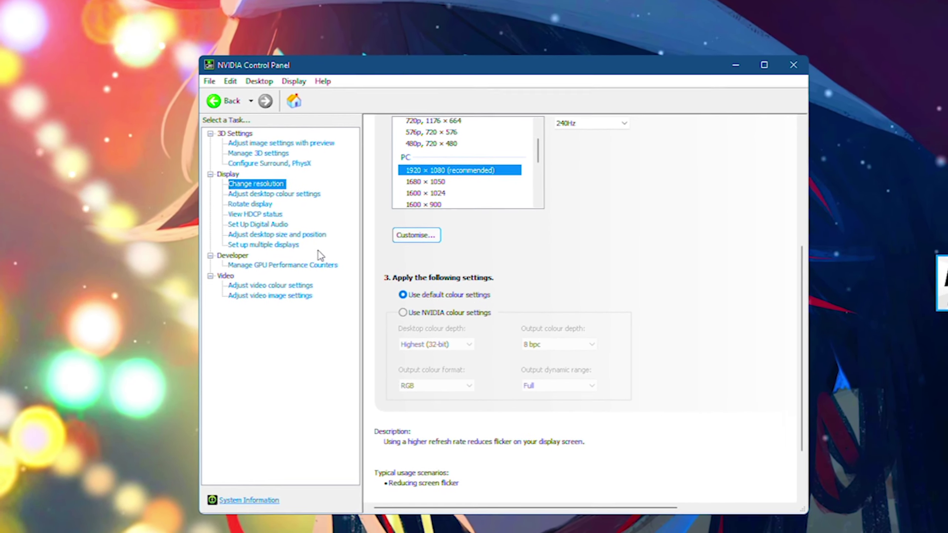
click(266, 199)
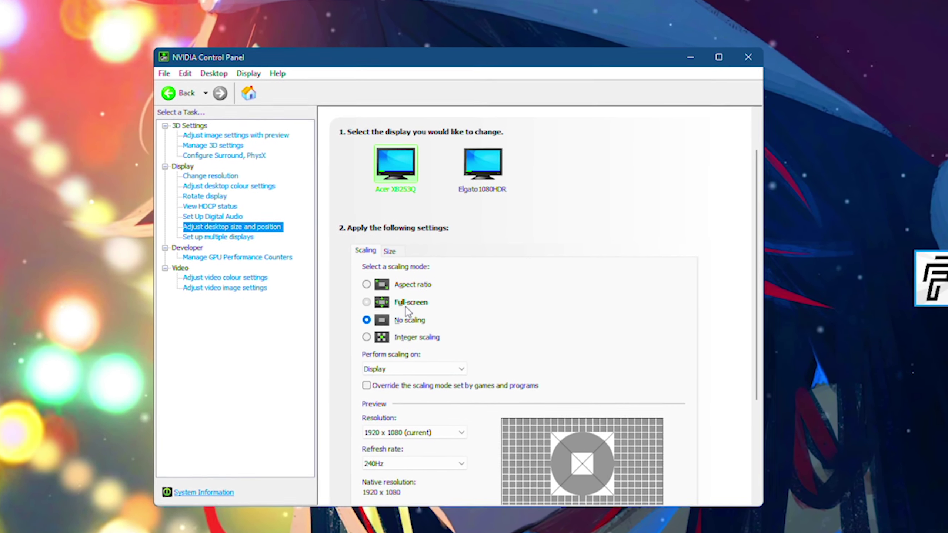
- Set desktop scaling mode to Full-screen with scaling performed on the Display
click(418, 298)
scroll(361, 327, down, 1)
click(435, 360)
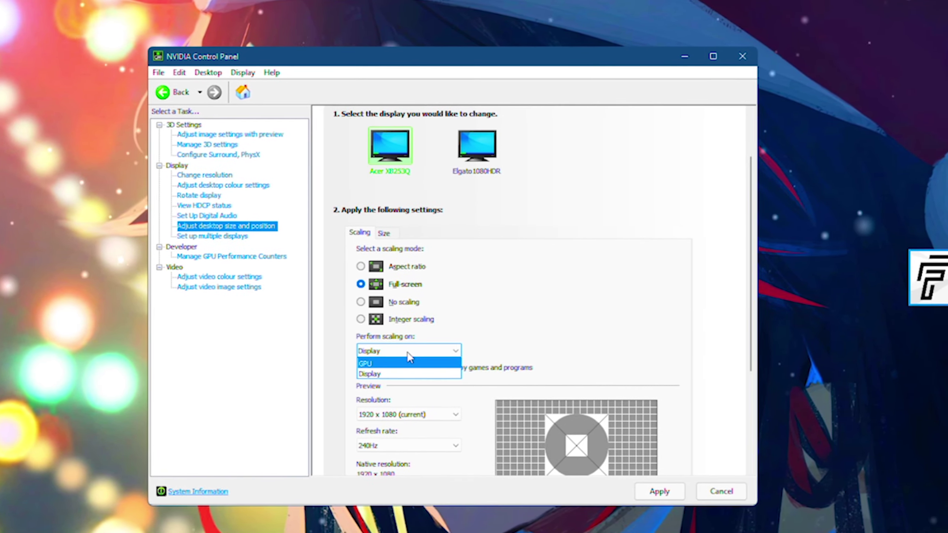
click(434, 353)
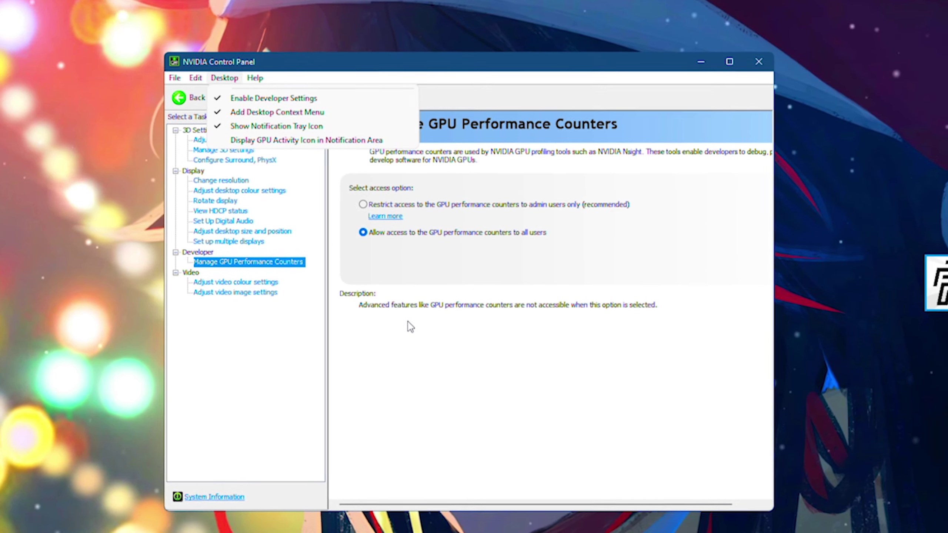
click(411, 327)
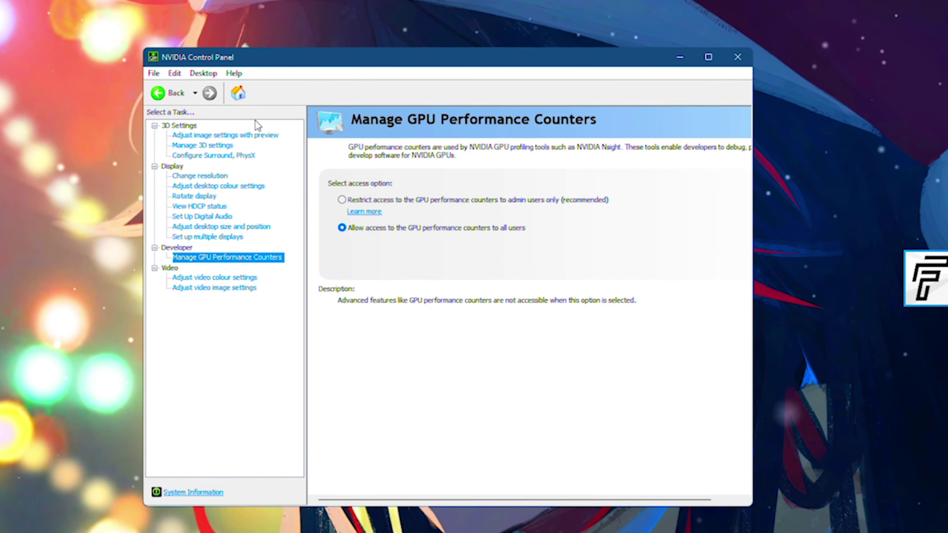
- Keep developer settings enabled, view System Information, and set OpenGL rendering GPU to RTX 3070
click(216, 82)
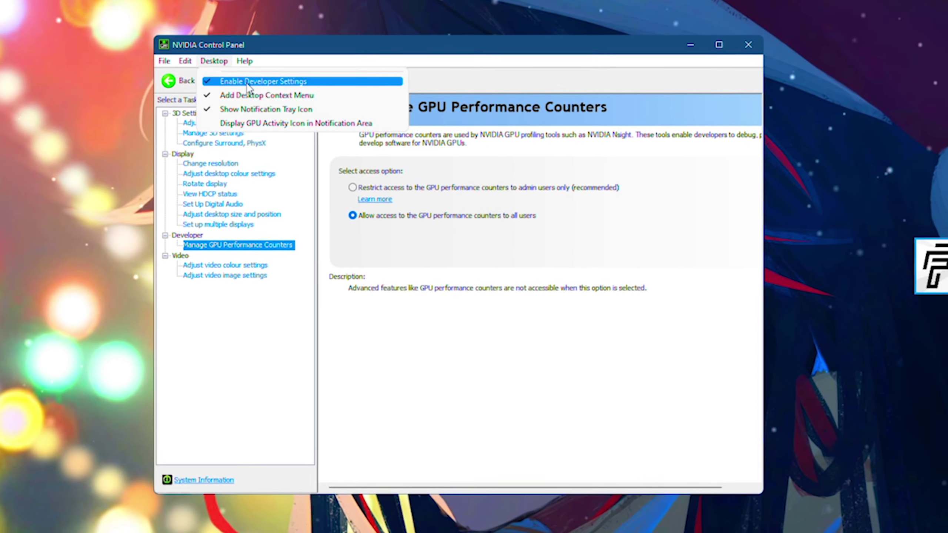
key(Escape)
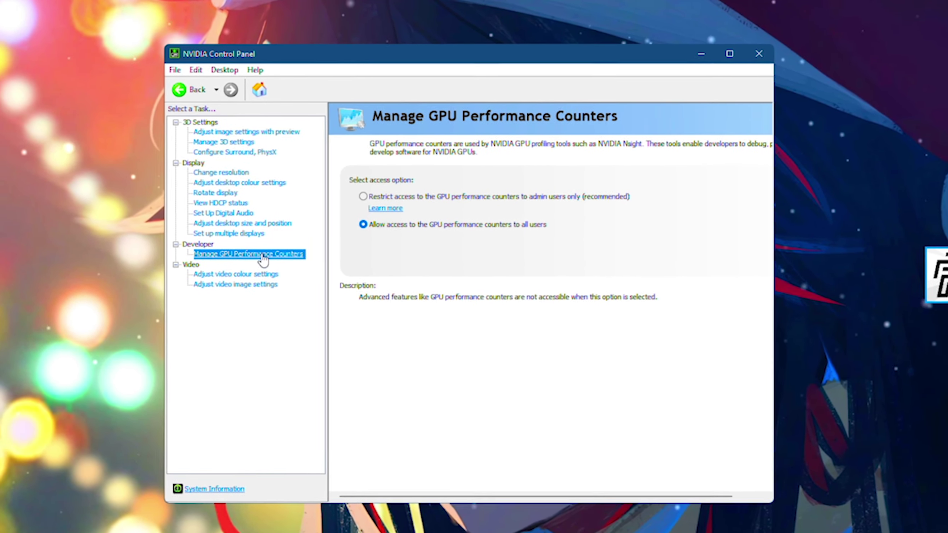
mouse_move(391, 232)
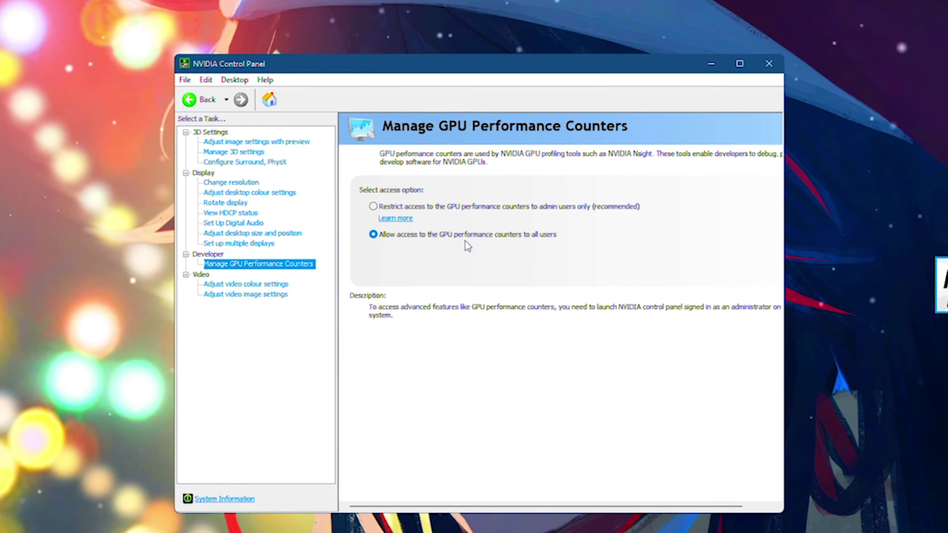
click(242, 289)
click(243, 299)
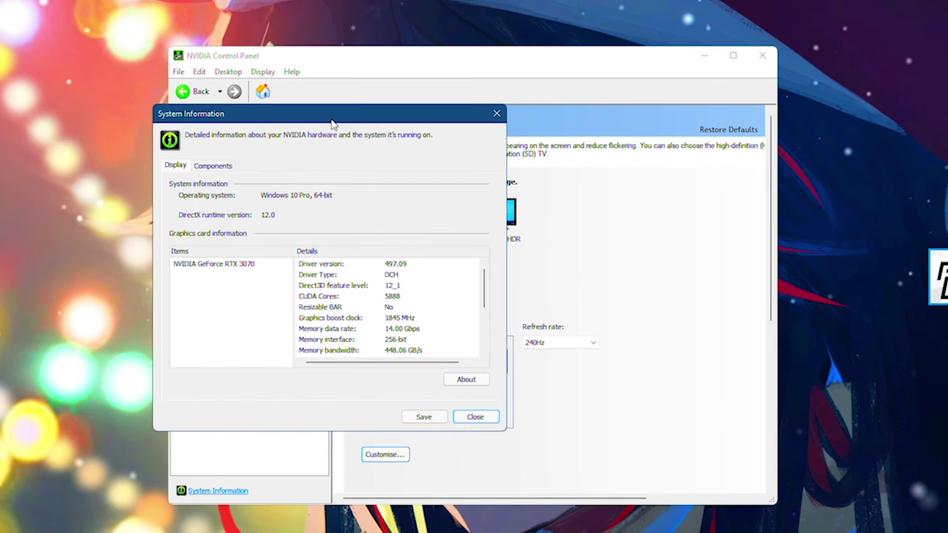
drag(331, 120, 376, 121)
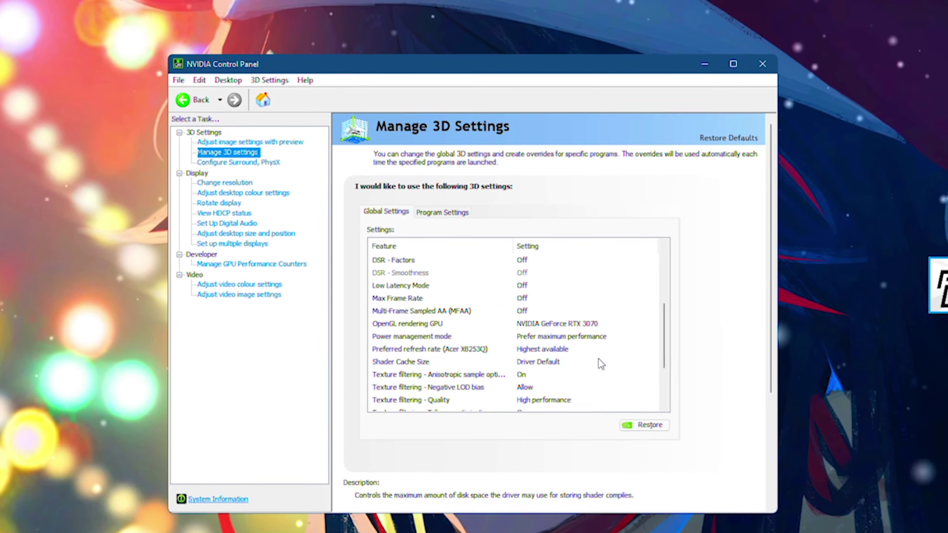
click(576, 315)
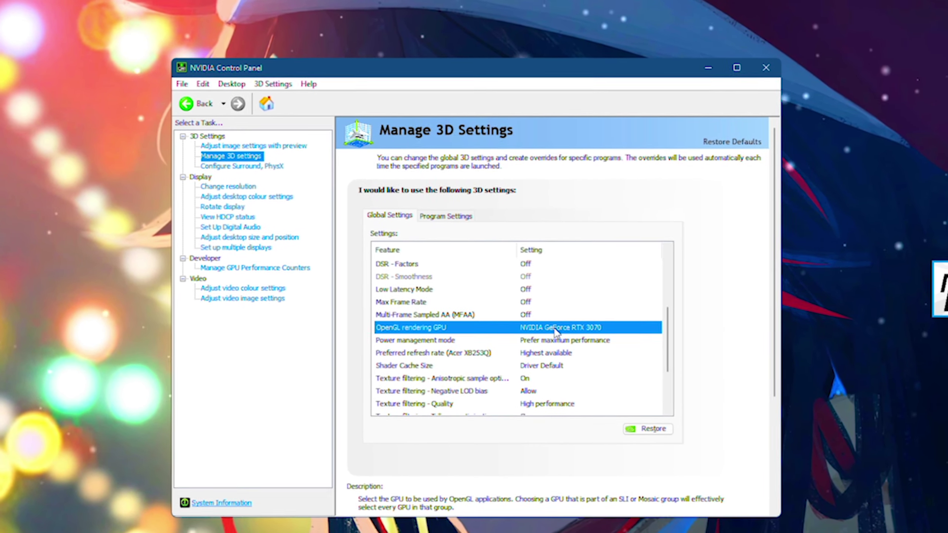
click(579, 329)
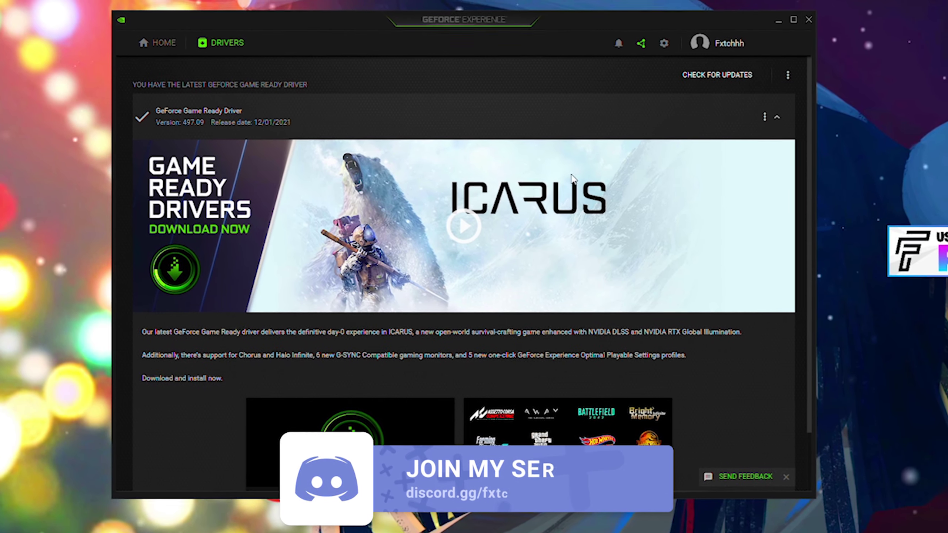
scroll(395, 207, down, 2)
scroll(407, 204, up, 2)
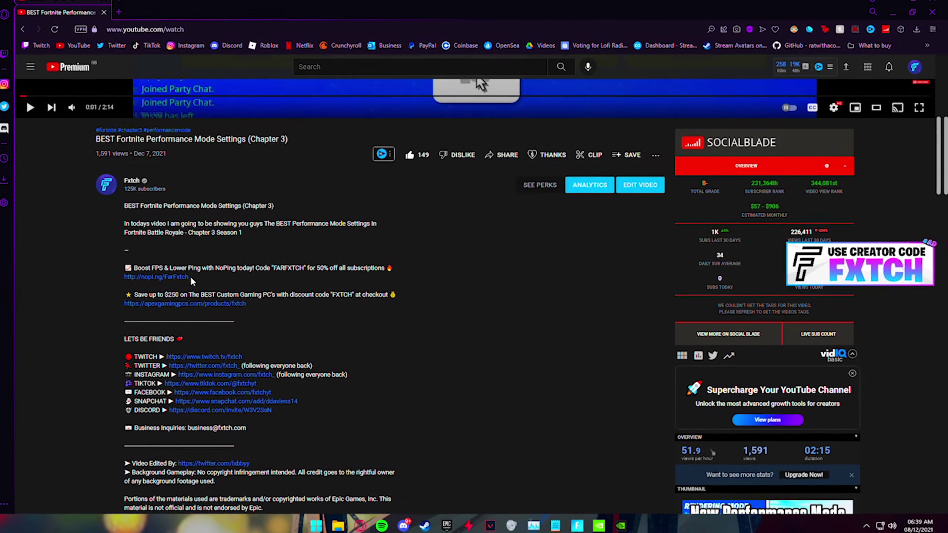
- Highlight the NoPing offer line in the description and follow its nopi.ng link
drag(190, 283, 125, 272)
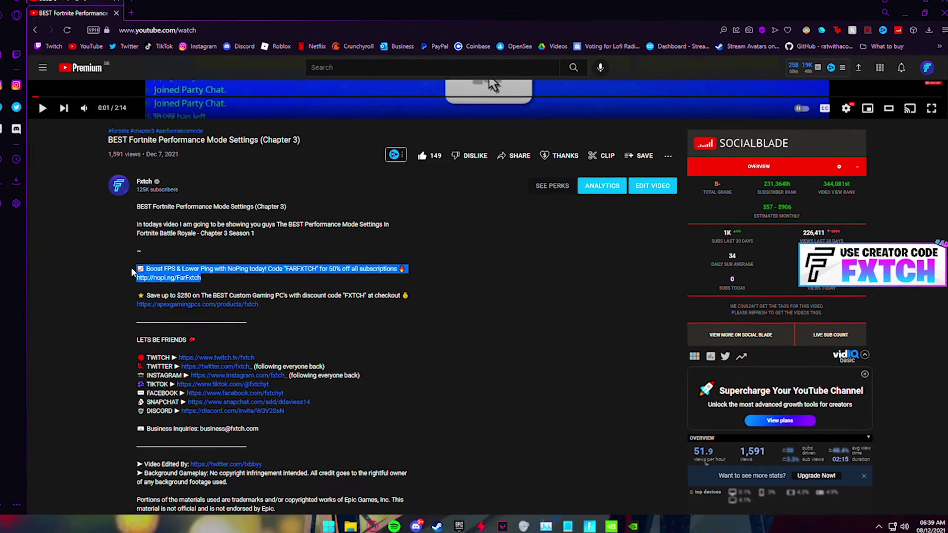
click(135, 267)
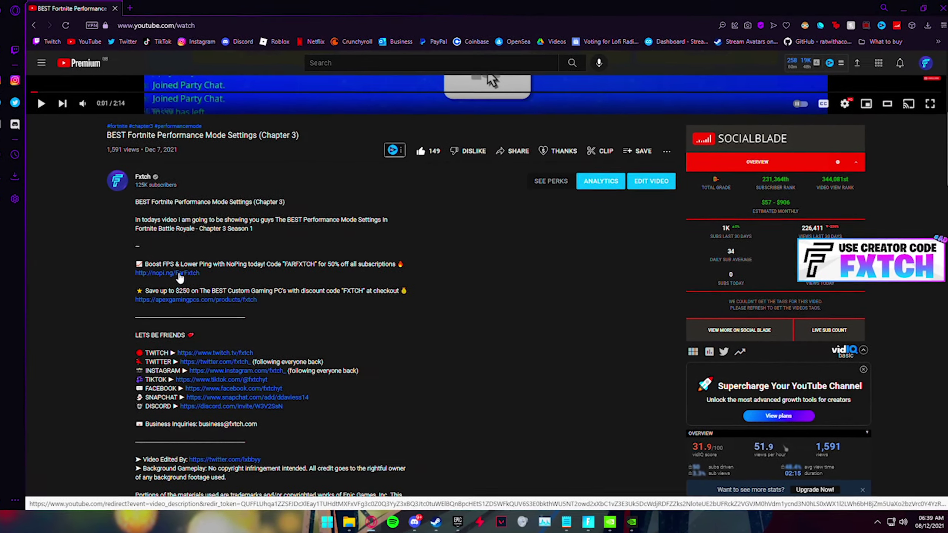
click(162, 273)
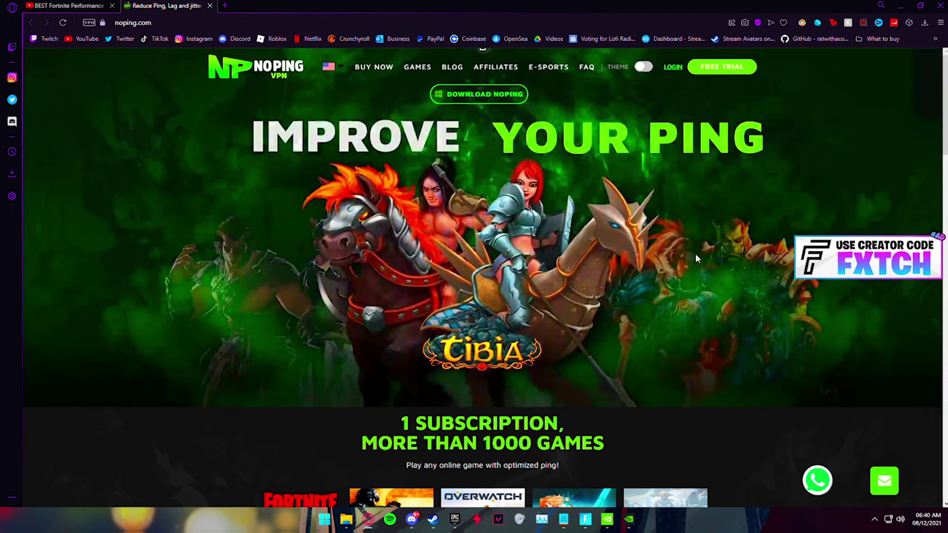
- Scroll noping.com down to the supported game cards, including Fortnite, and back up
scroll(695, 252, down, 4)
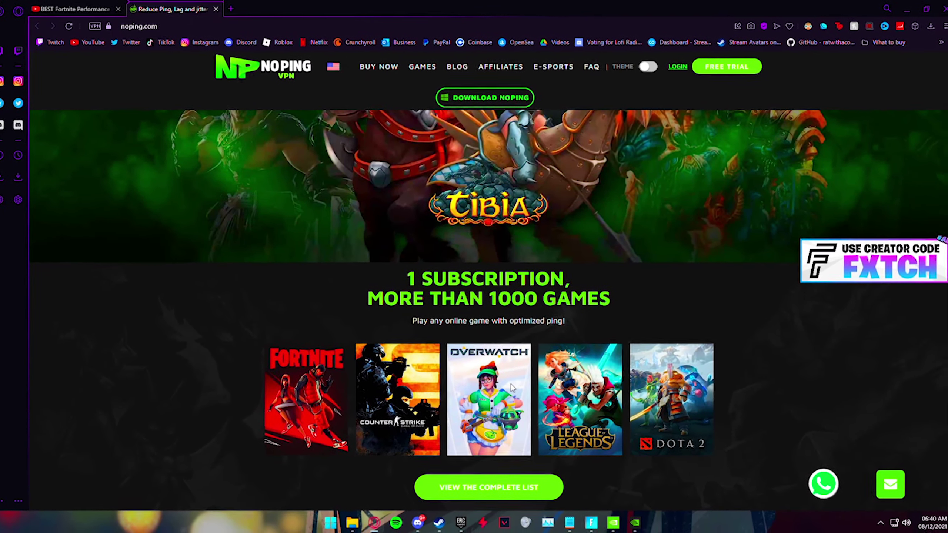
scroll(535, 378, up, 4)
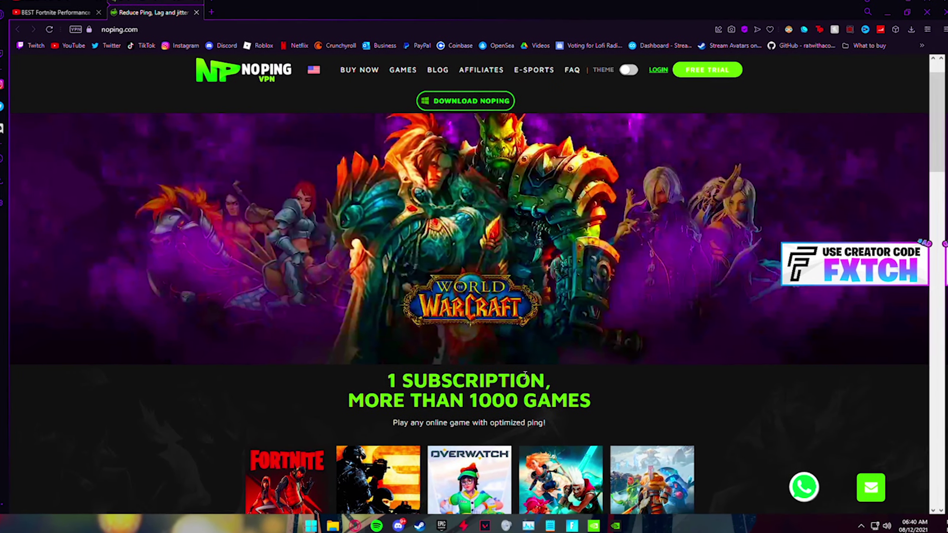